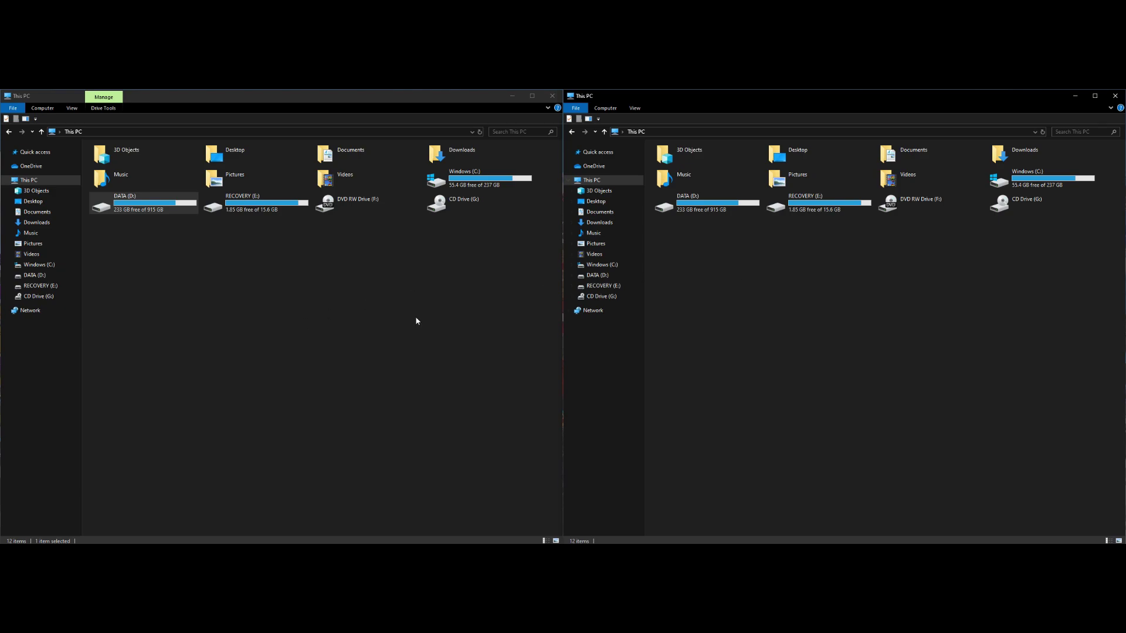
# - Browse DATA (D:) > SteamLibrary > steamapps > common and select the Grand Theft Auto V folder
pyautogui.click(373, 392)
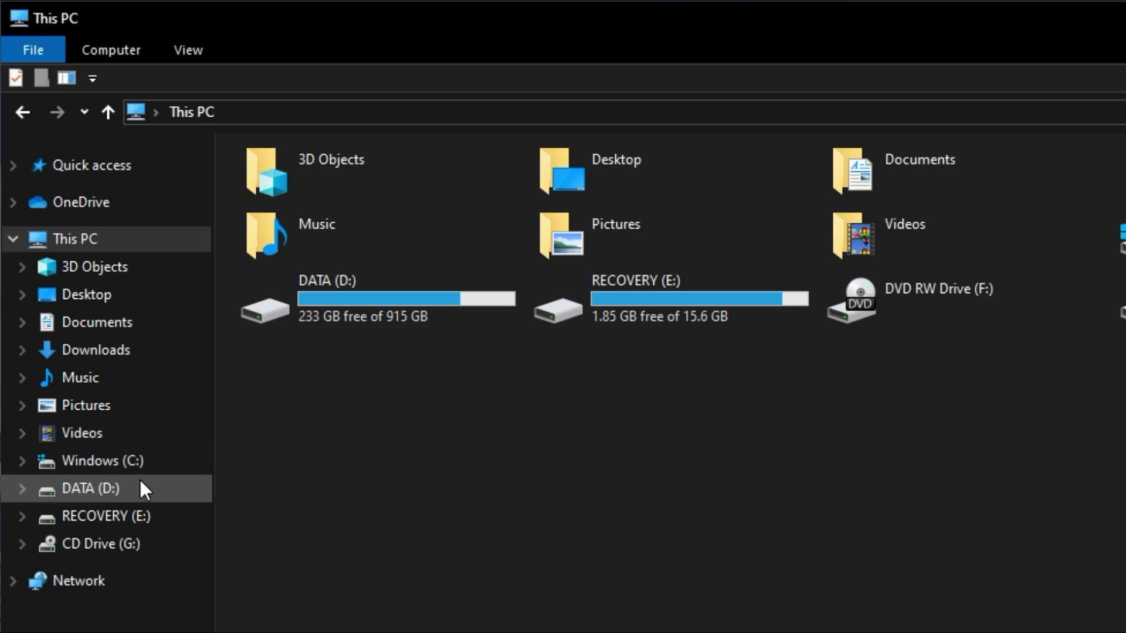
pyautogui.click(124, 485)
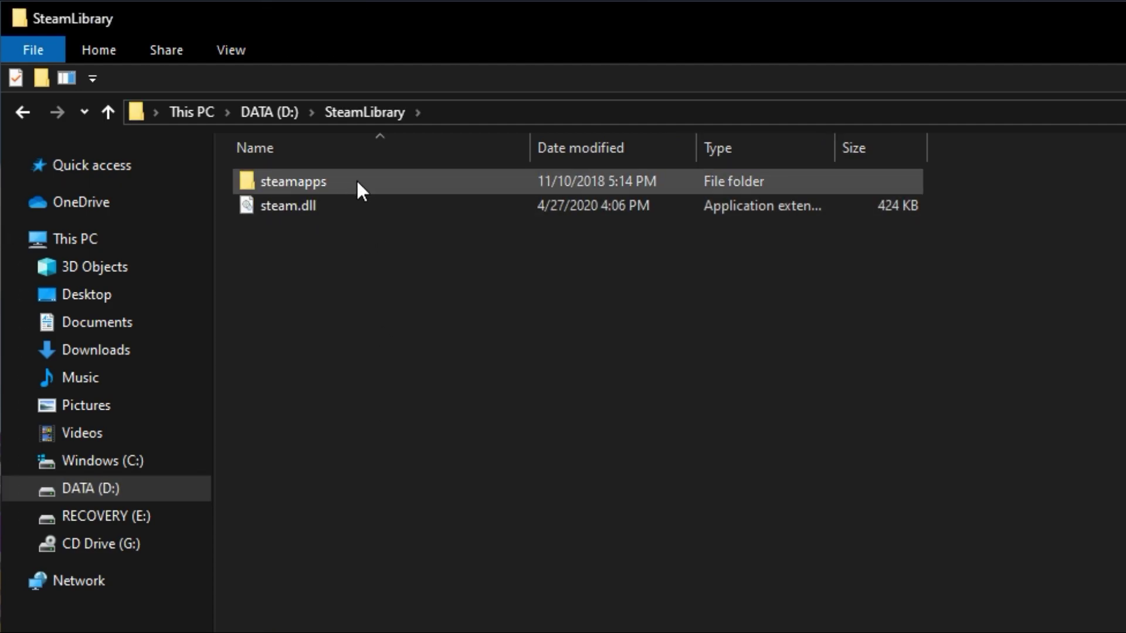
pyautogui.doubleClick(362, 181)
pyautogui.doubleClick(376, 181)
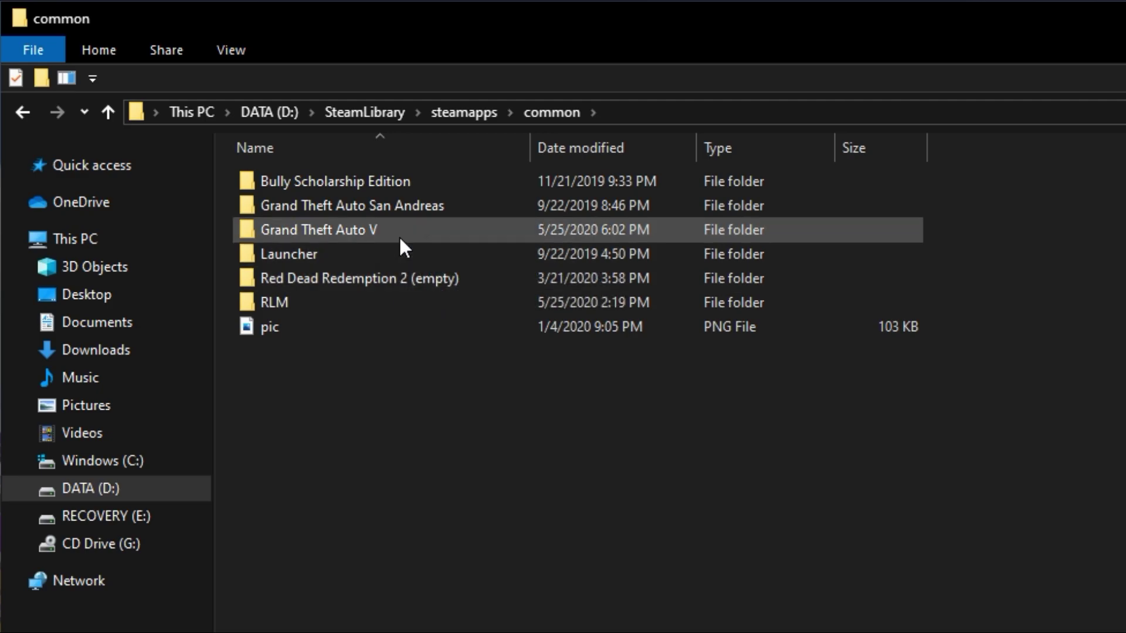
pyautogui.click(316, 228)
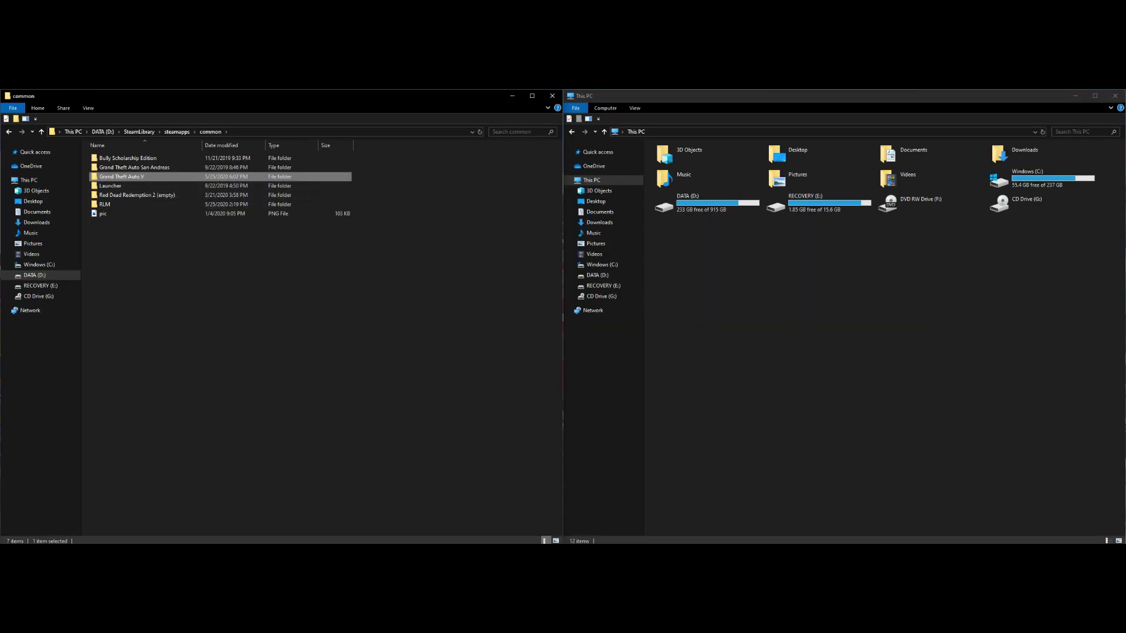
pyautogui.hotkey('alt', 'Tab')
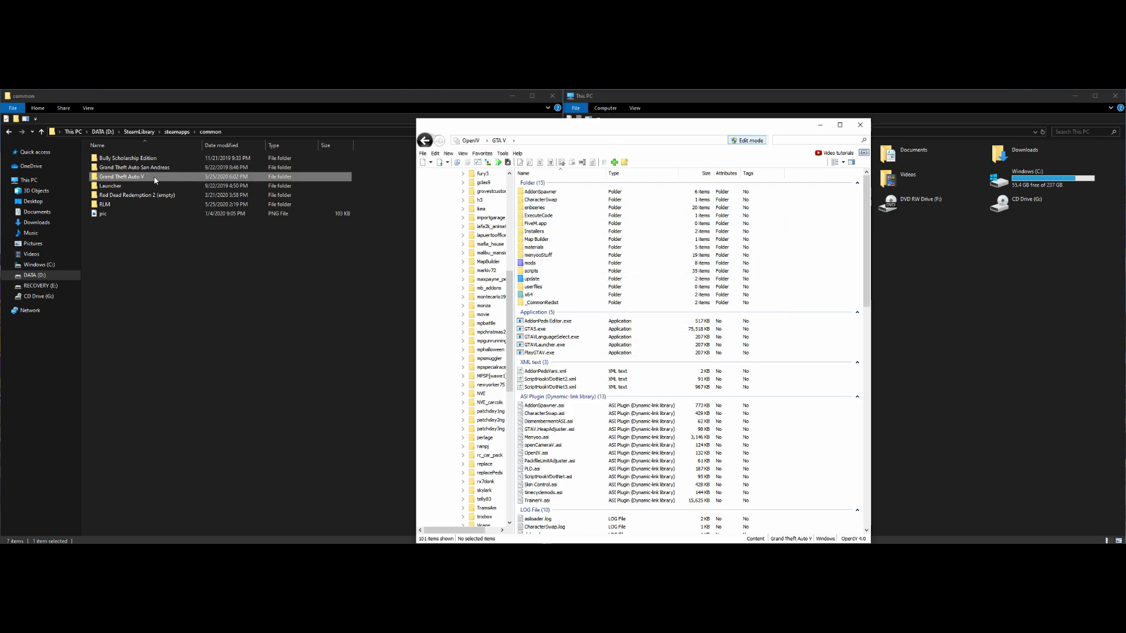
pyautogui.click(187, 177)
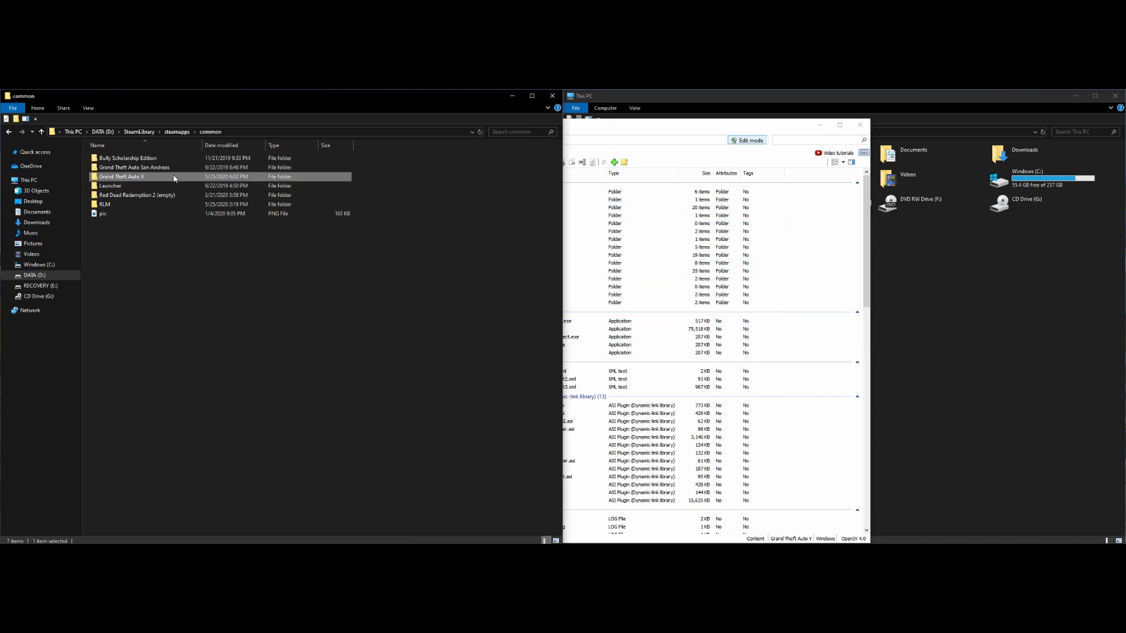
pyautogui.hotkey('alt', 'Tab')
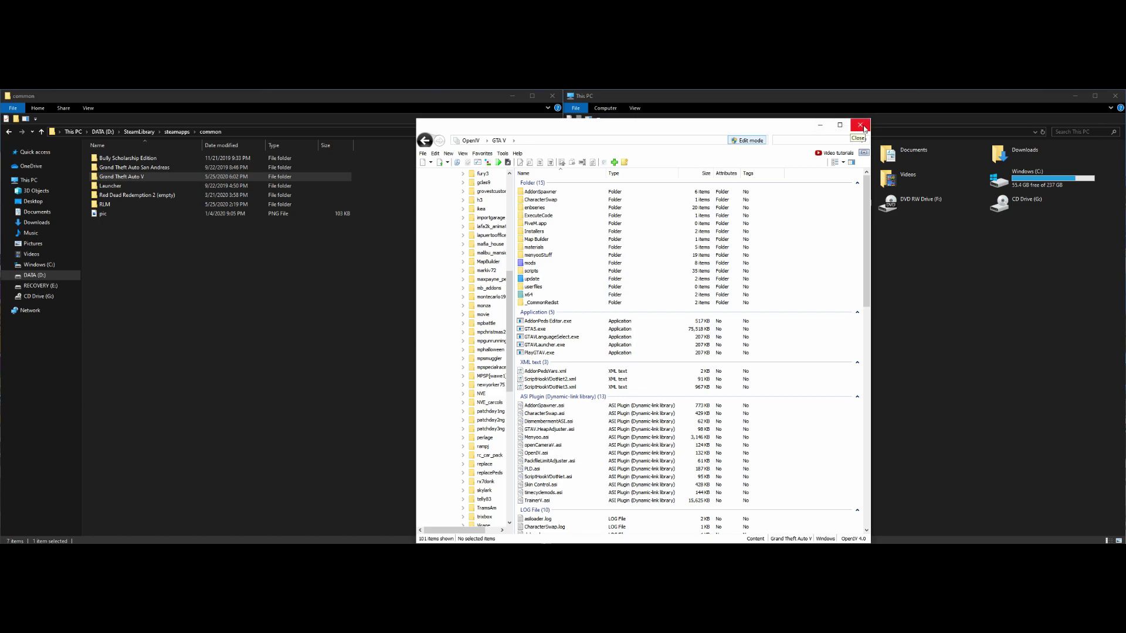
pyautogui.click(863, 128)
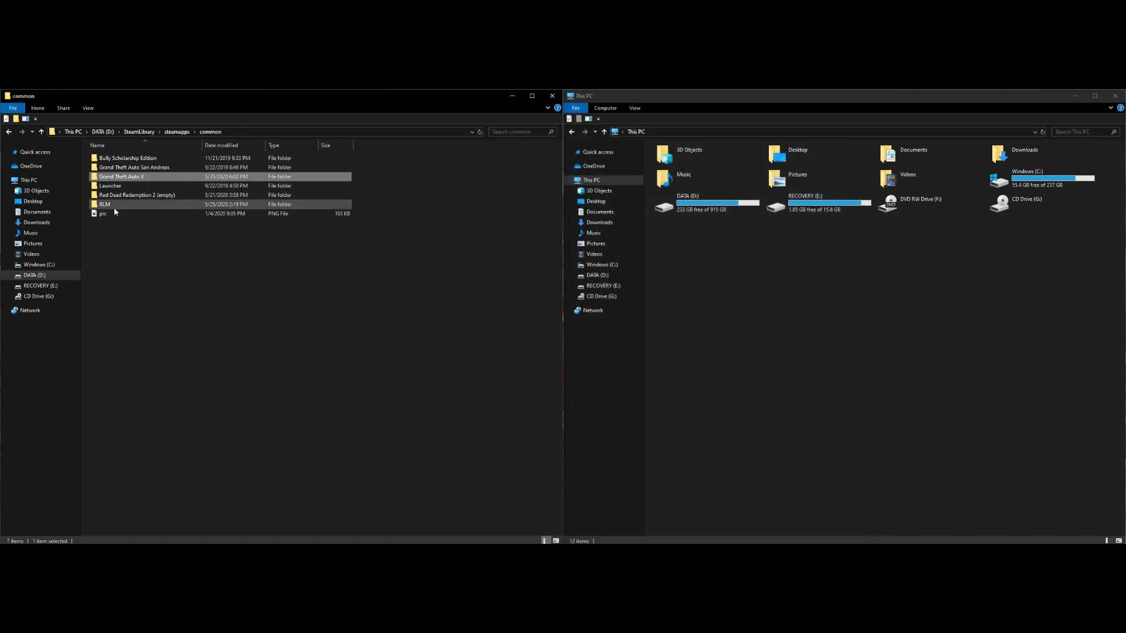
# - Attempt renaming Grand Theft Auto V to RLM and cancel the merge with the existing RLM folder
pyautogui.click(147, 179)
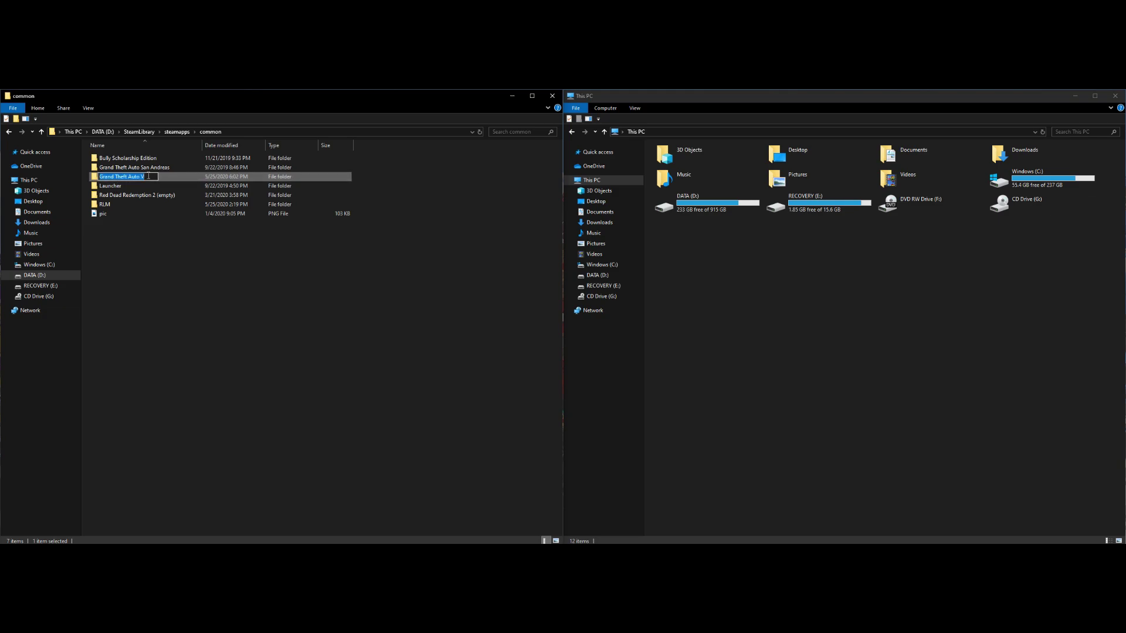
pyautogui.write('RLM')
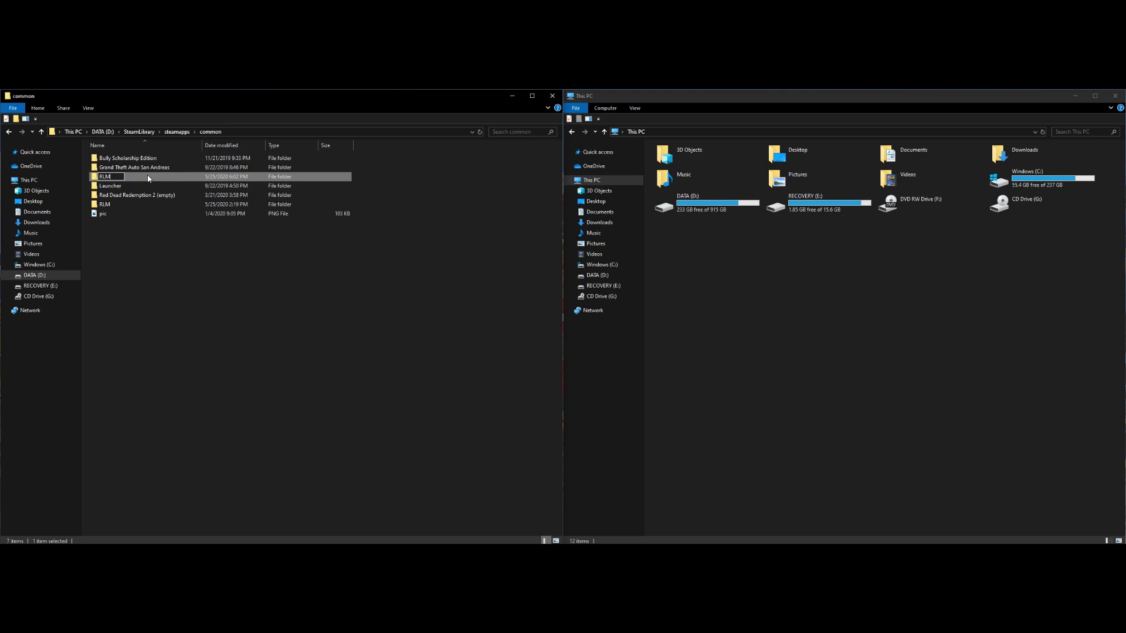
pyautogui.press('Return')
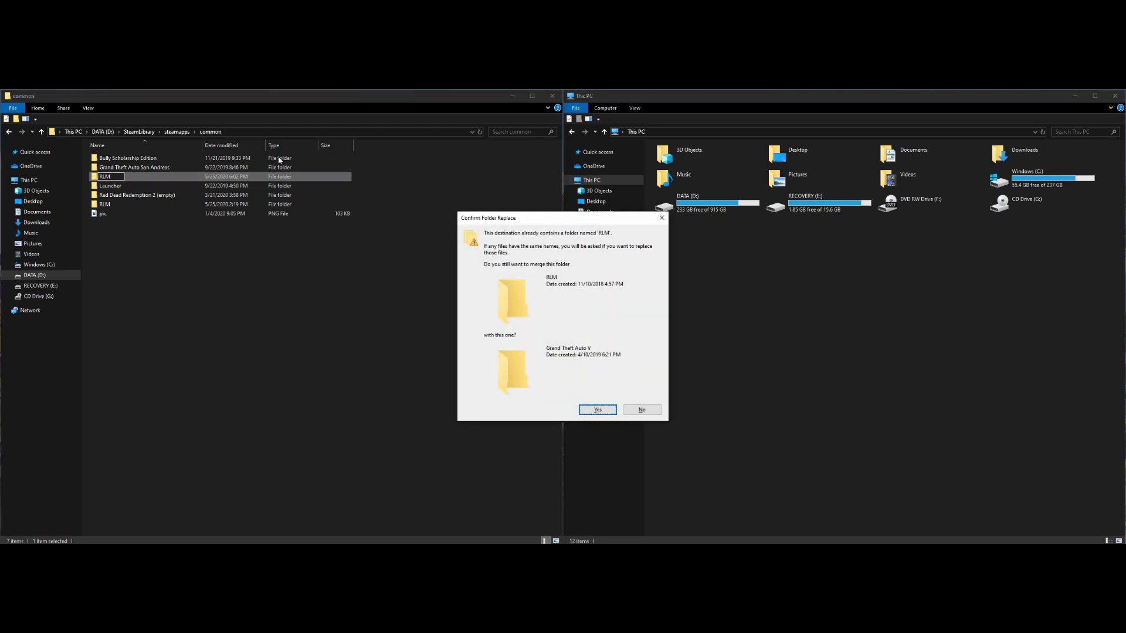
pyautogui.click(662, 217)
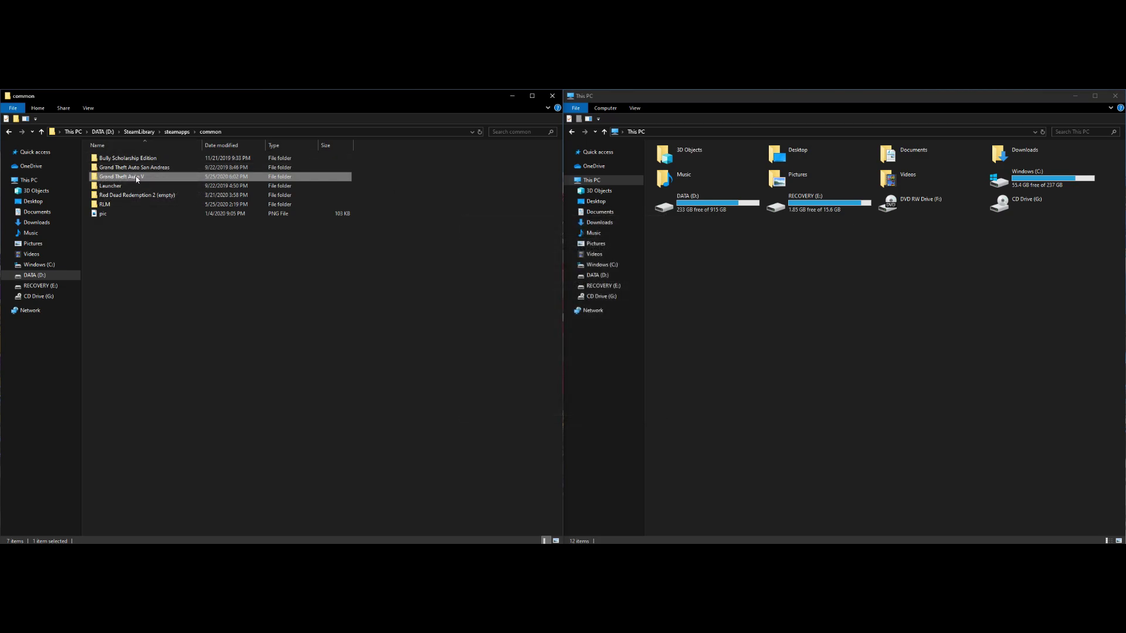
# - Rename the Grand Theft Auto V folder to tutgta, then switch away to start OpenIV
pyautogui.click(145, 179)
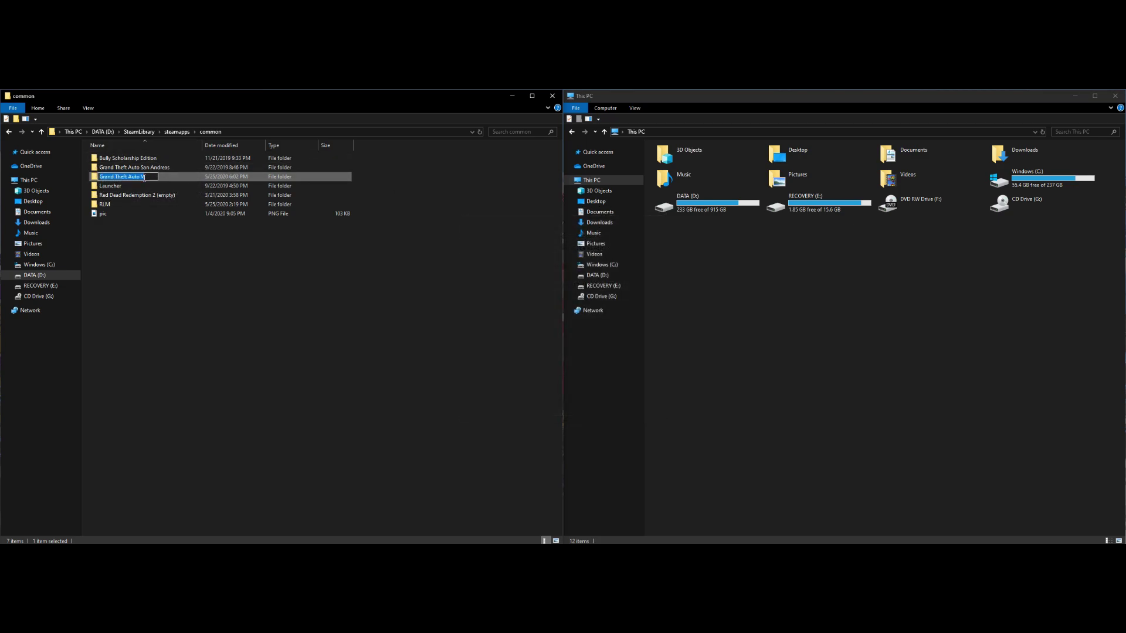
pyautogui.write('tgta')
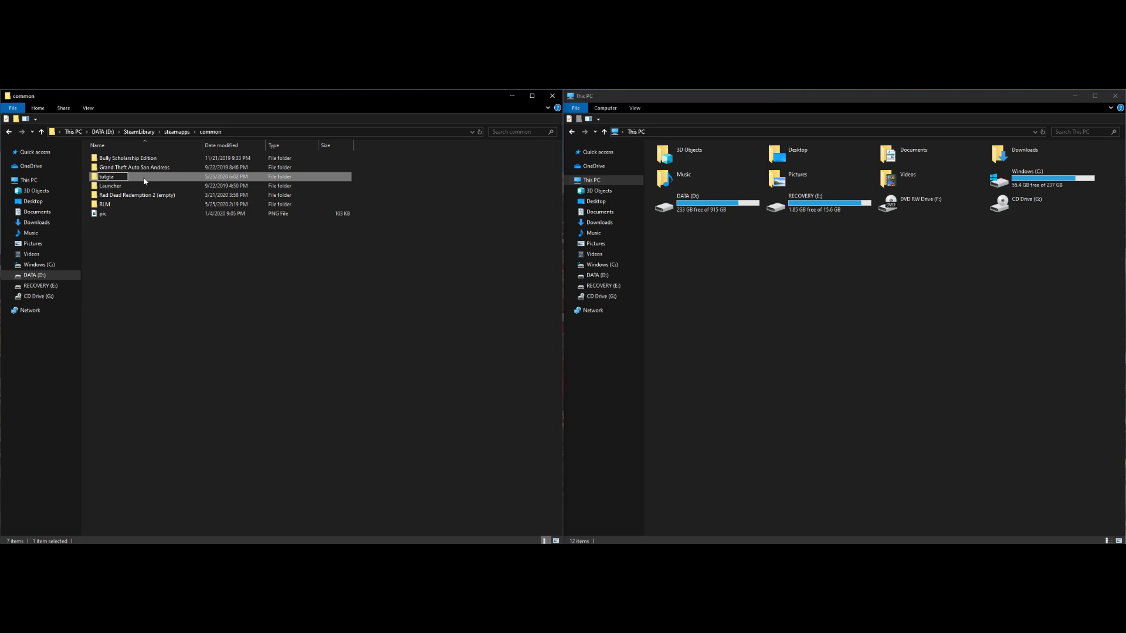
pyautogui.press('Return')
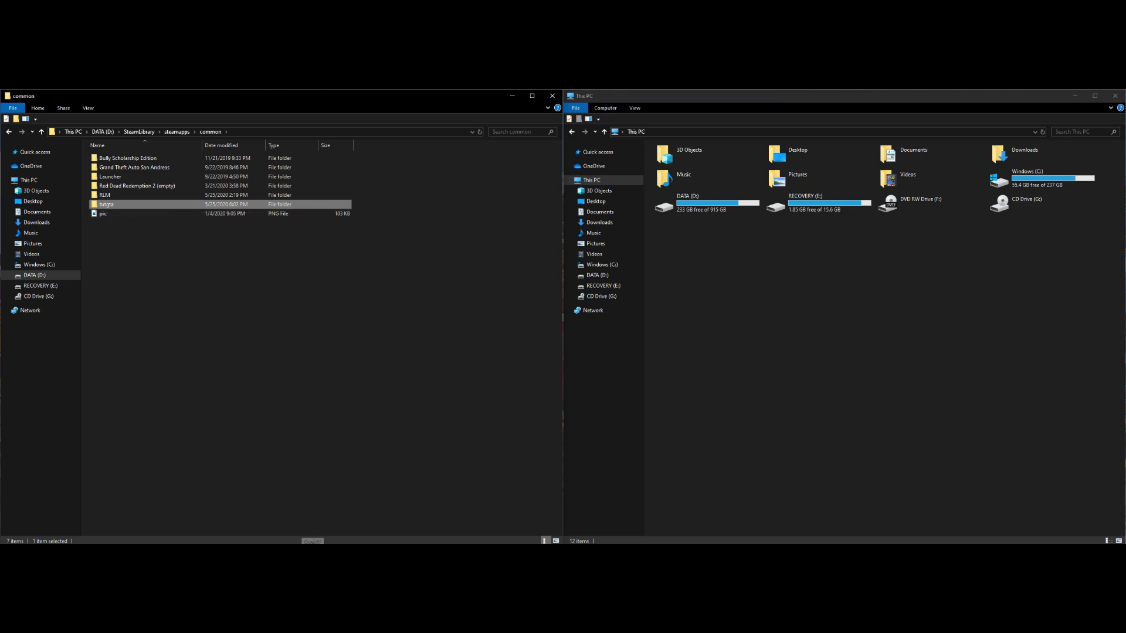
pyautogui.hotkey('alt', 'Tab')
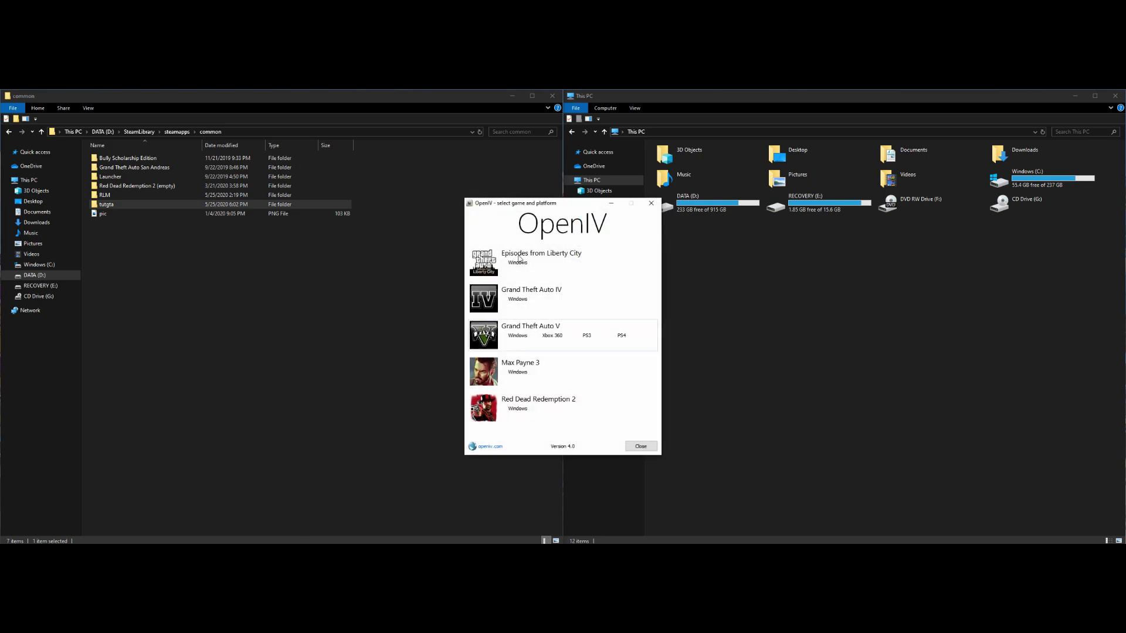
# - Choose Grand Theft Auto V for Windows and move the folder-change prompt aside
pyautogui.click(518, 339)
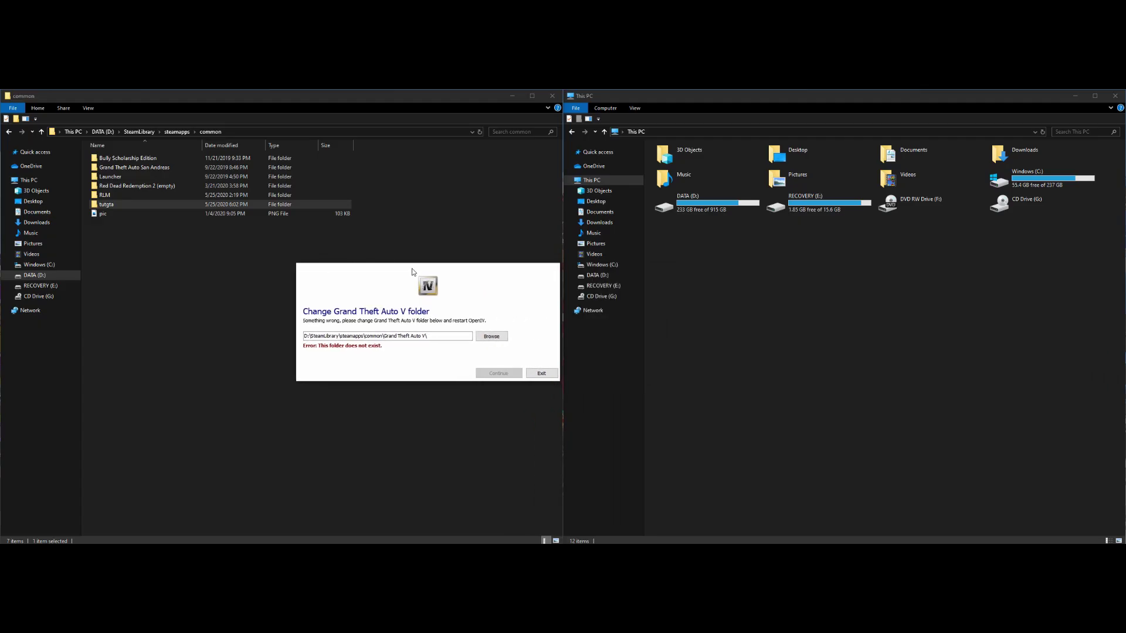
pyautogui.moveTo(412, 272); pyautogui.dragTo(361, 285)
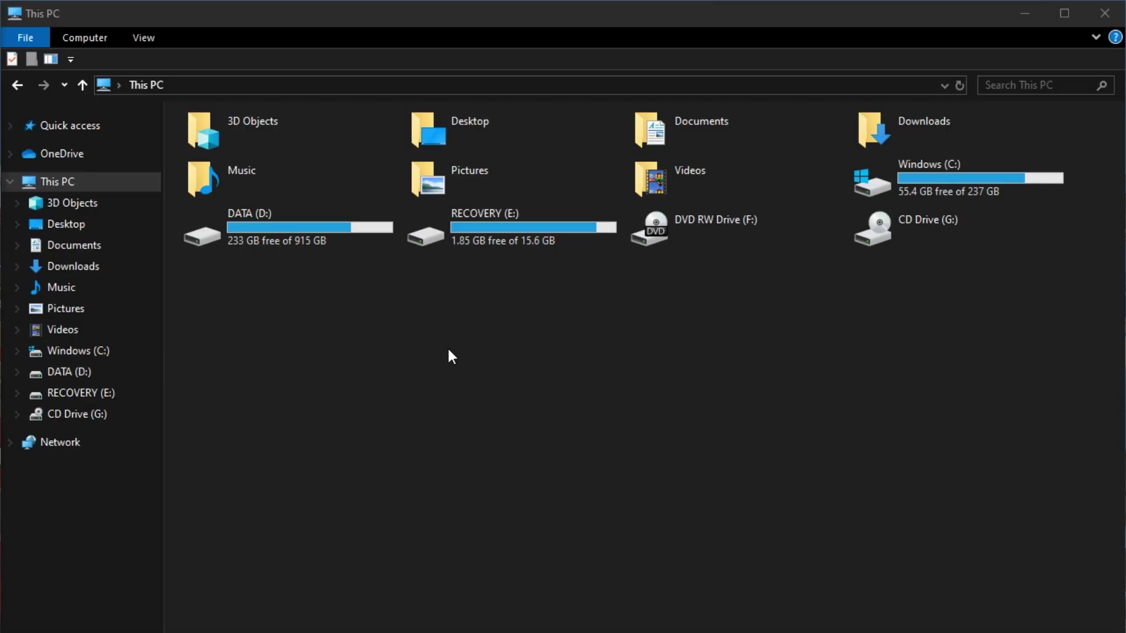
pyautogui.moveTo(77, 350)
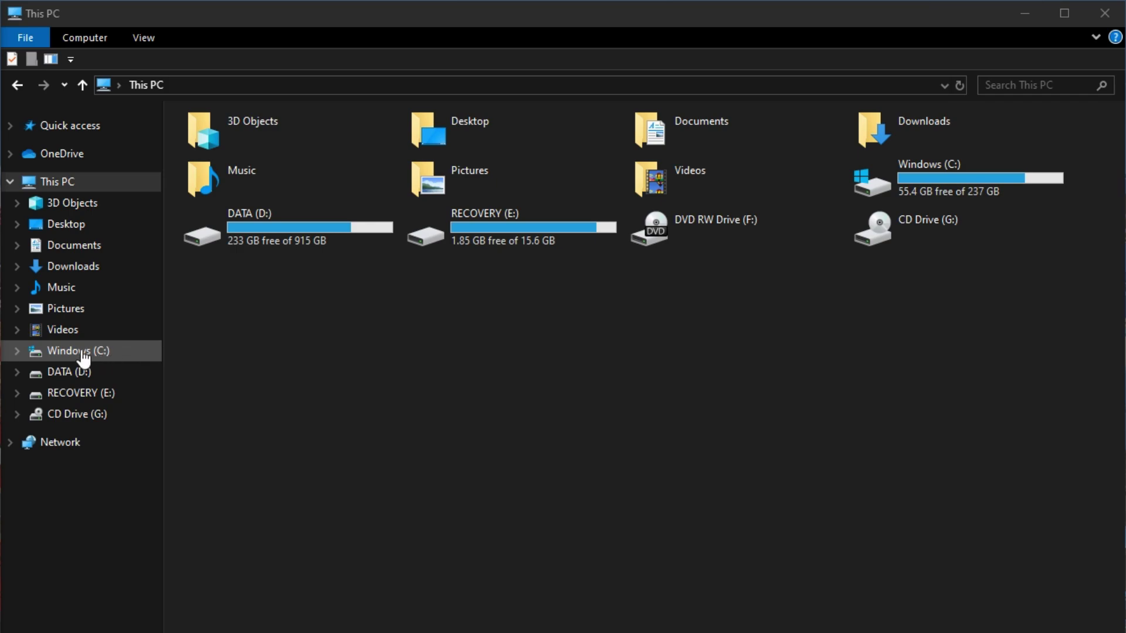
# - Browse to DATA (D:) > Program Files > Epic Games > GTAV after a detour into C: Program Files
pyautogui.click(110, 354)
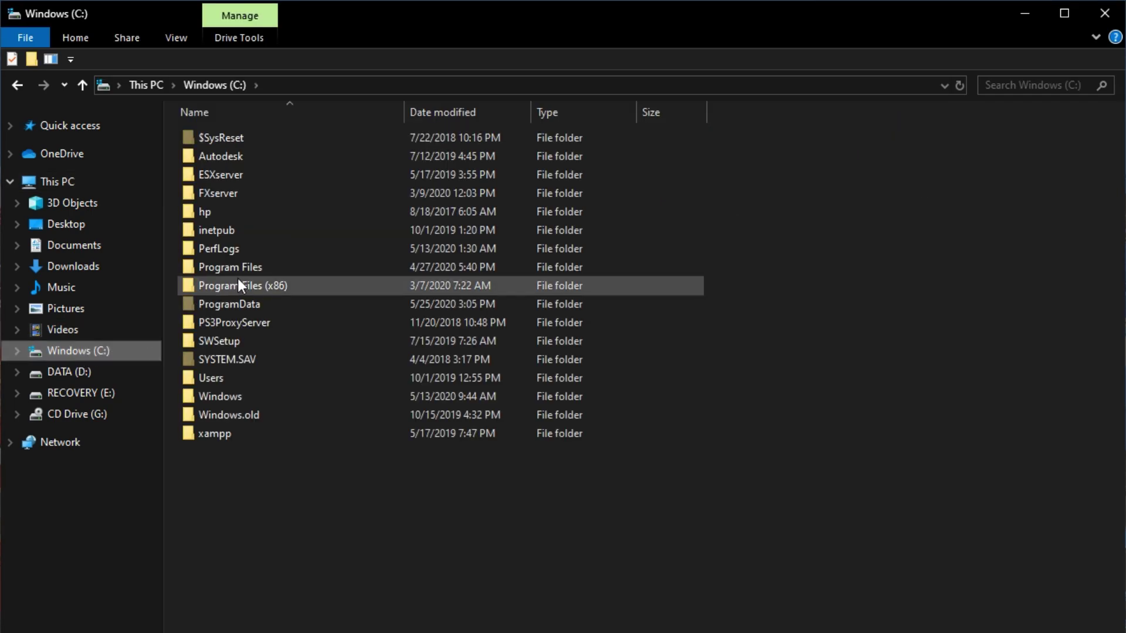
pyautogui.click(205, 267)
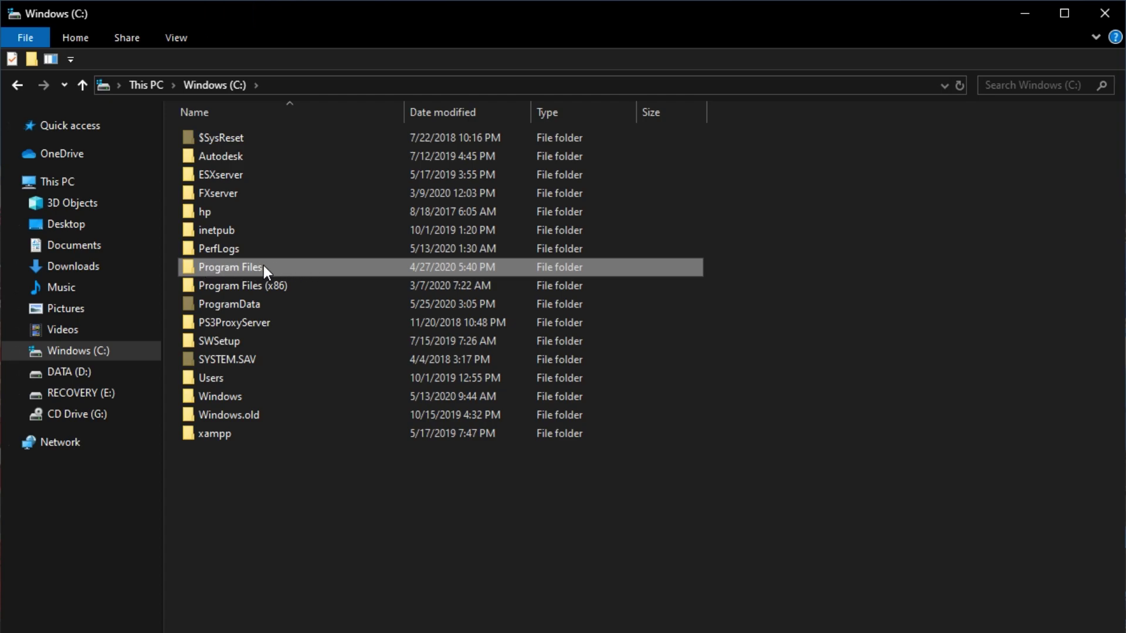
pyautogui.doubleClick(289, 265)
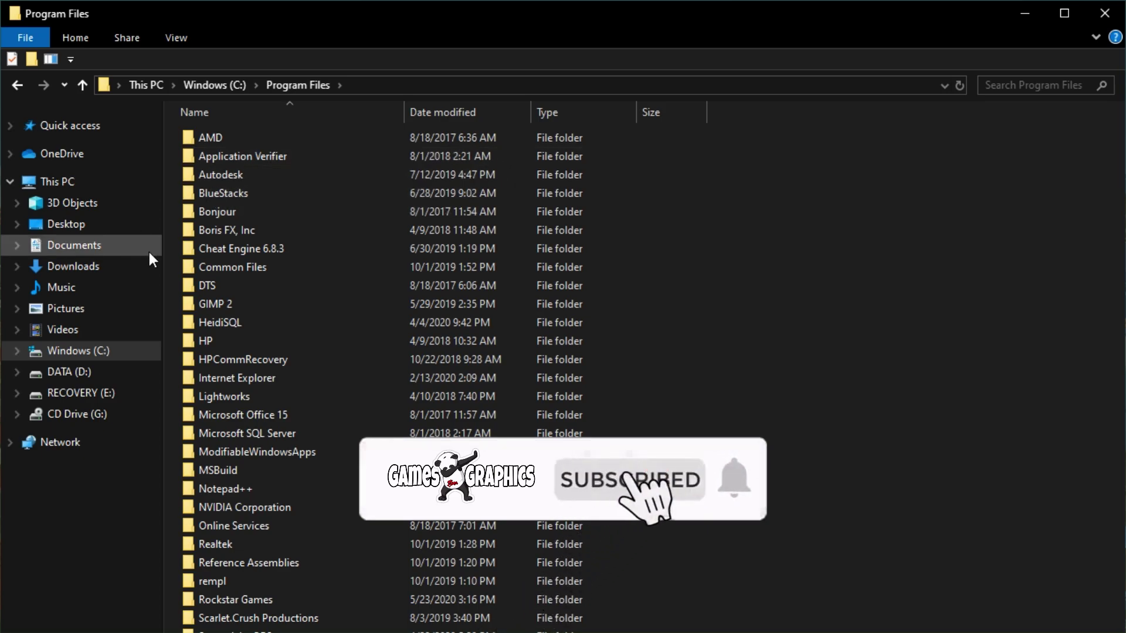
pyautogui.click(76, 373)
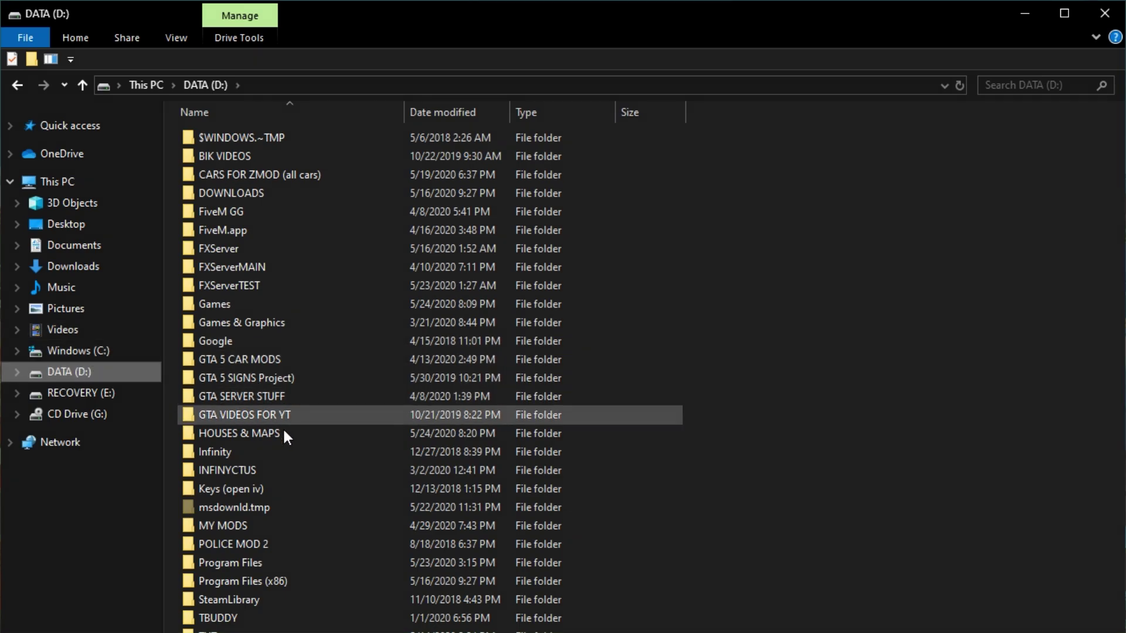
pyautogui.doubleClick(288, 563)
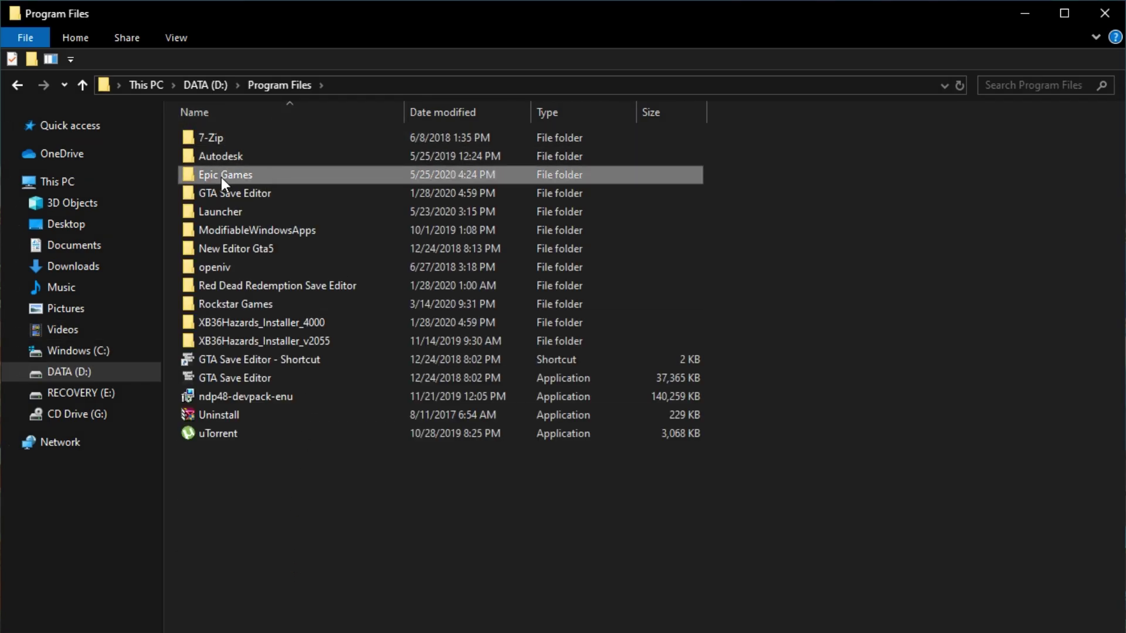
pyautogui.doubleClick(294, 176)
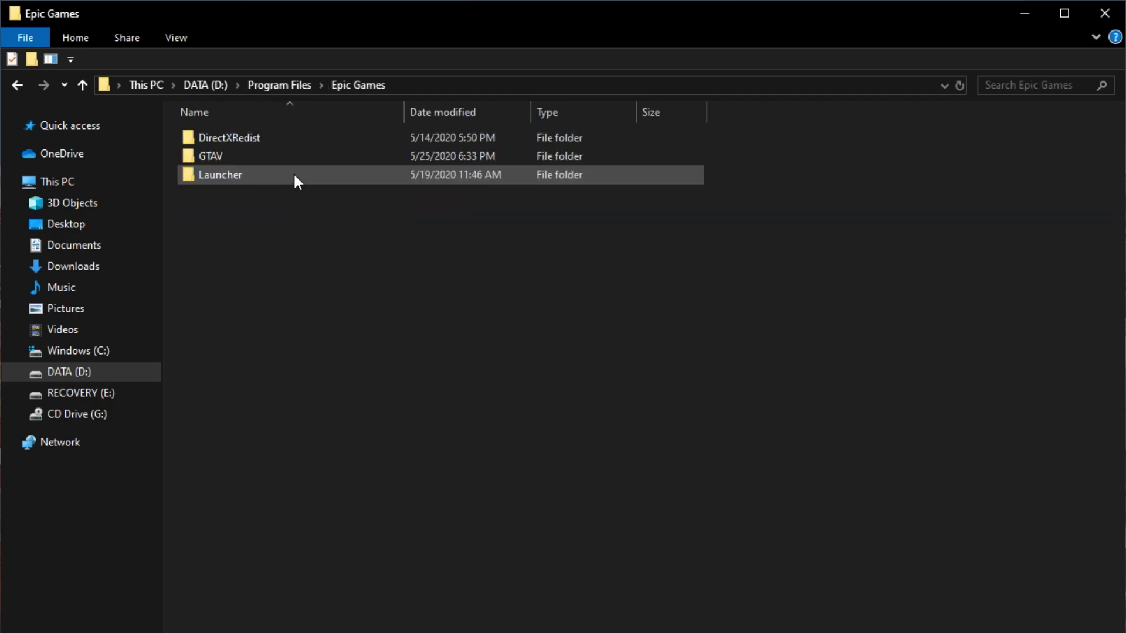
pyautogui.click(284, 156)
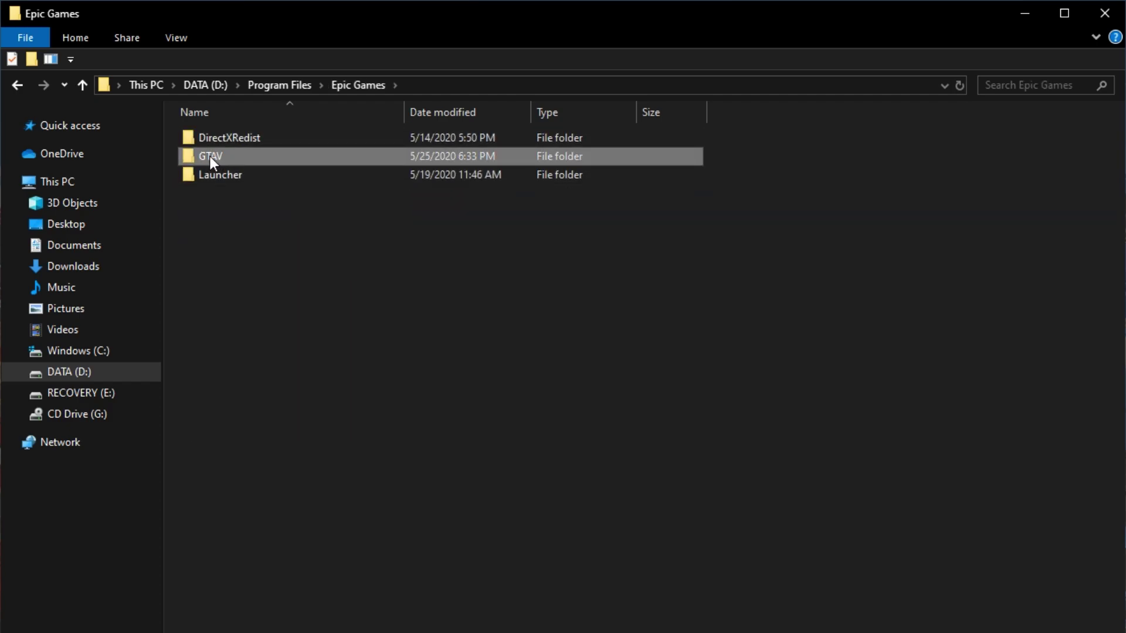
pyautogui.moveTo(271, 163)
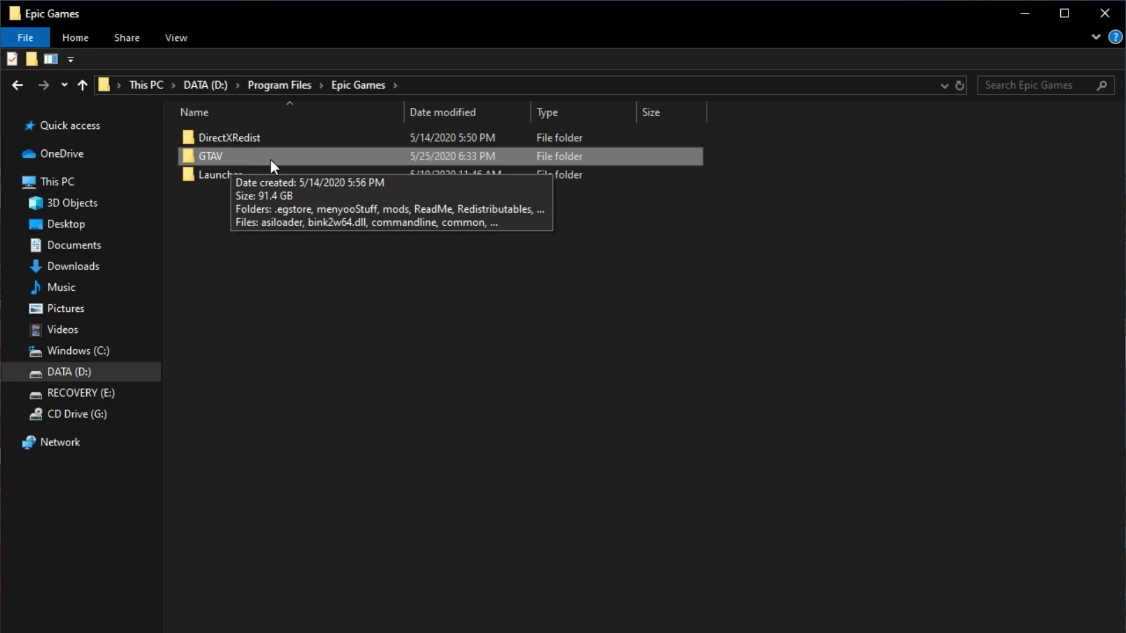
pyautogui.doubleClick(291, 158)
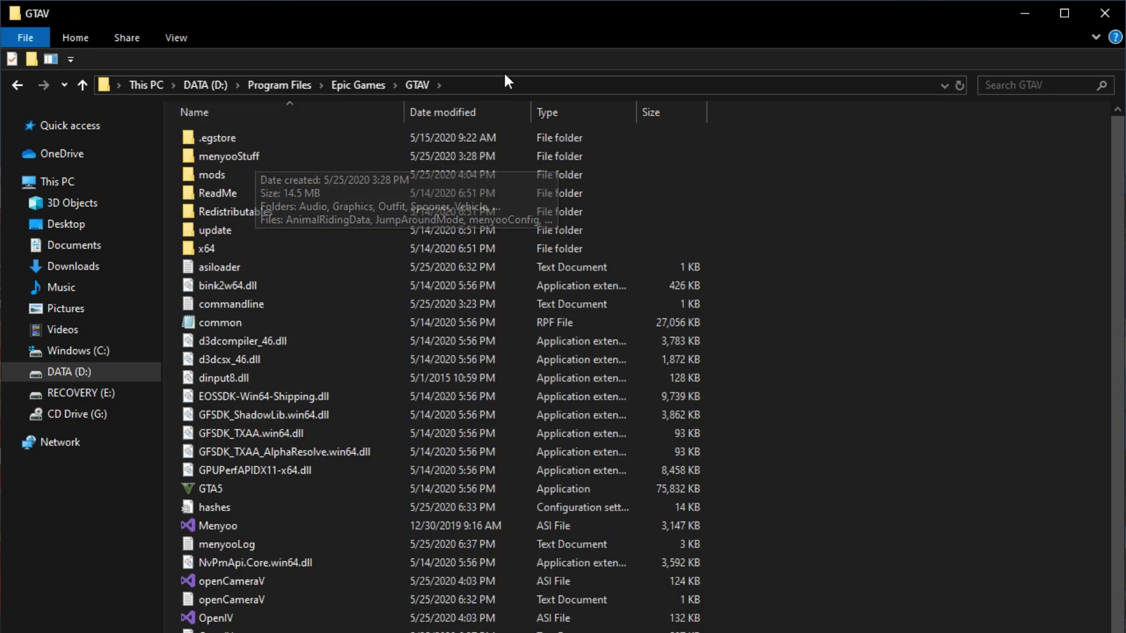
# - Copy the full GTAV folder path from the Explorer address bar
pyautogui.click(474, 85)
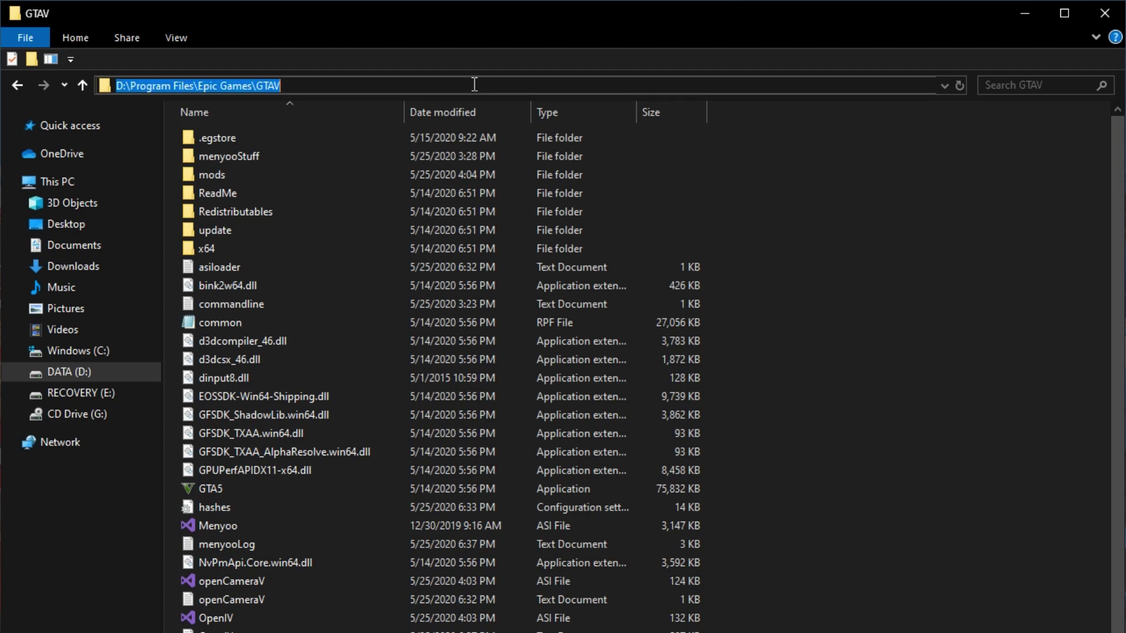
pyautogui.rightClick(369, 85)
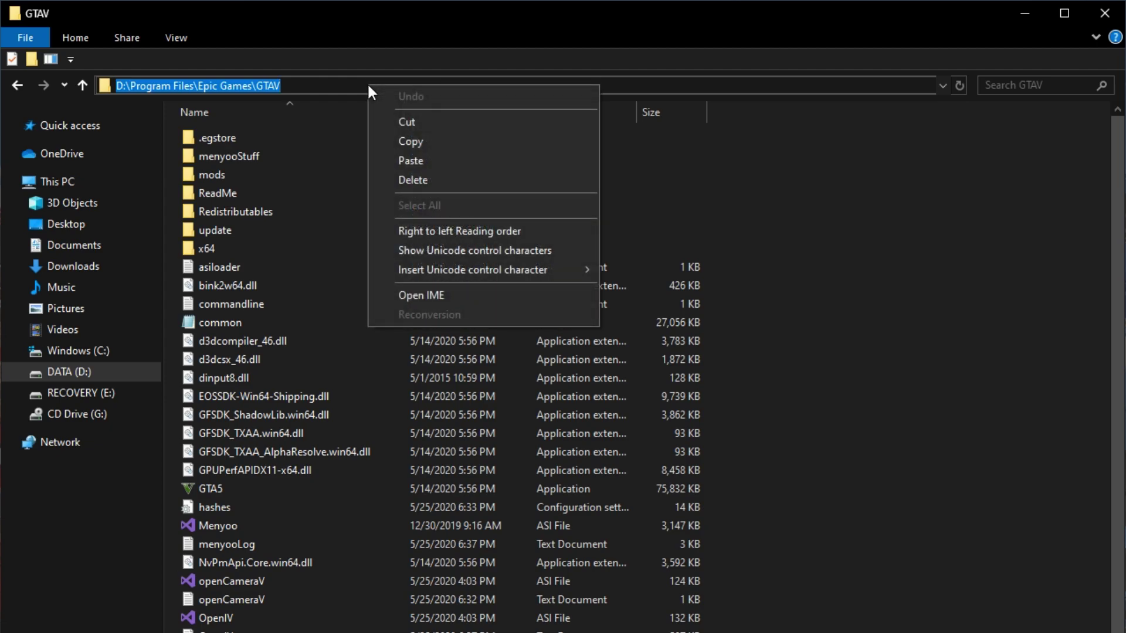
pyautogui.click(425, 141)
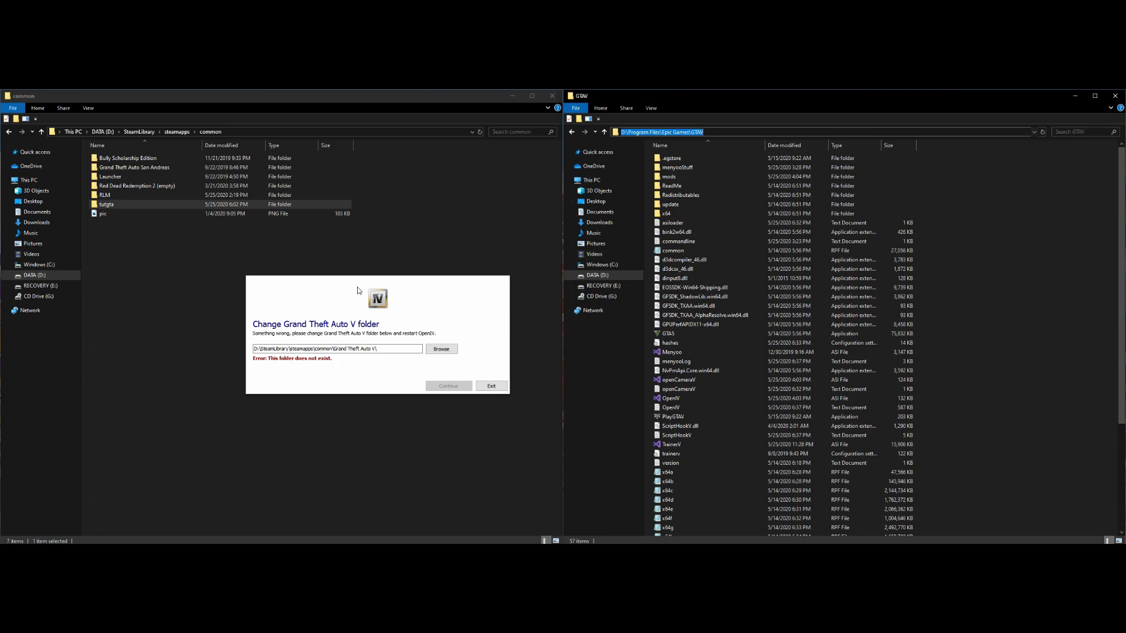
# - Browse for a game folder, paste the copied Epic Games GTAV path and select it
pyautogui.click(357, 290)
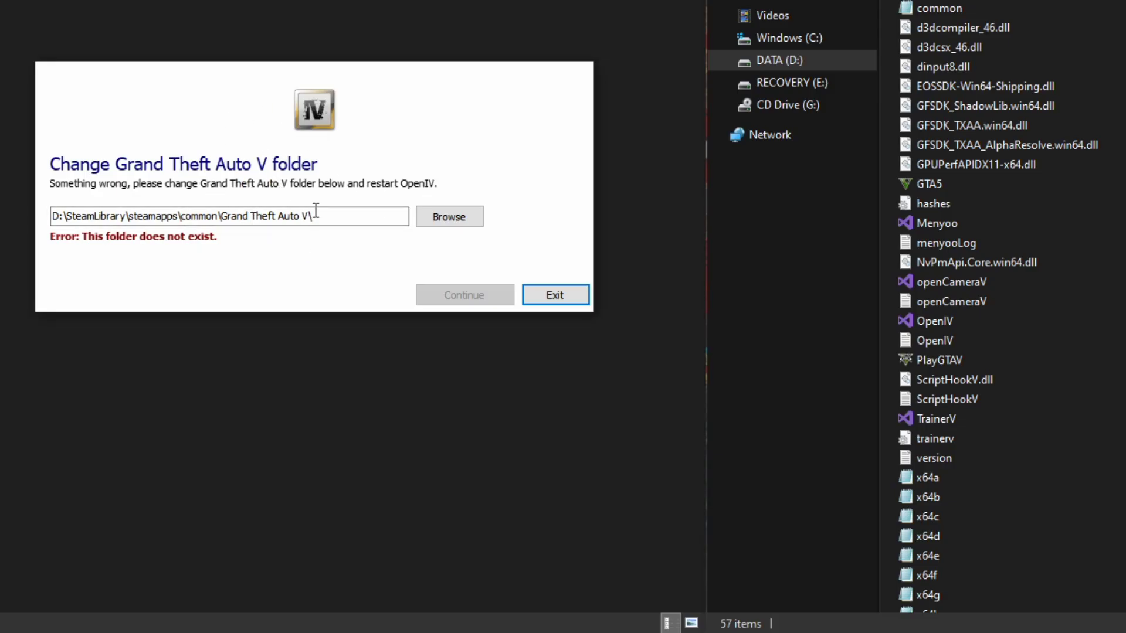
pyautogui.click(454, 221)
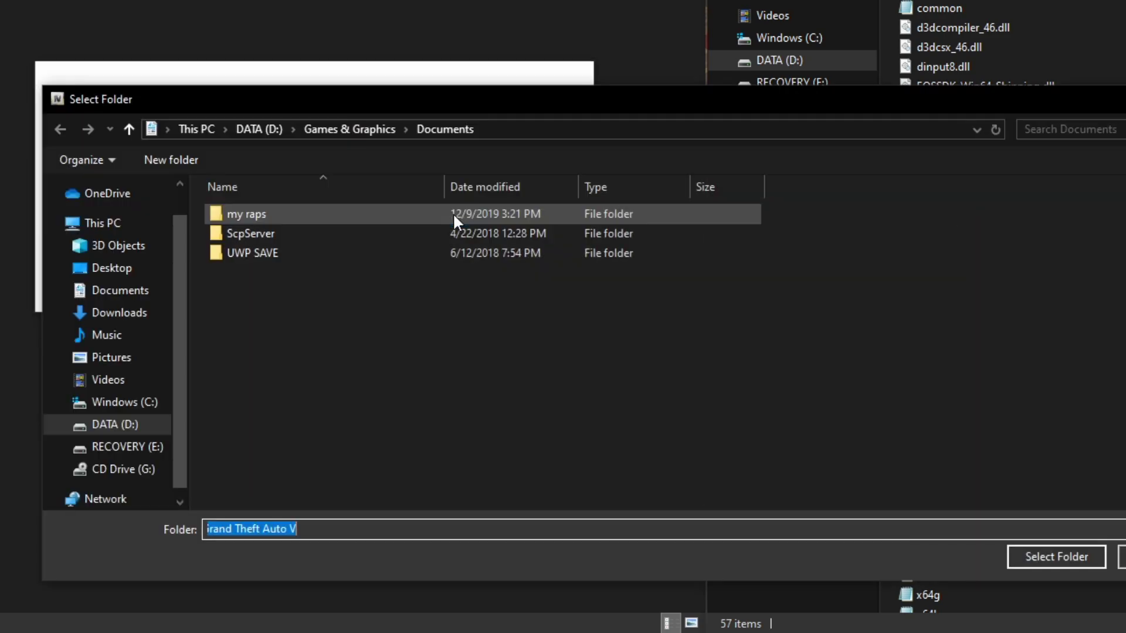
pyautogui.click(530, 128)
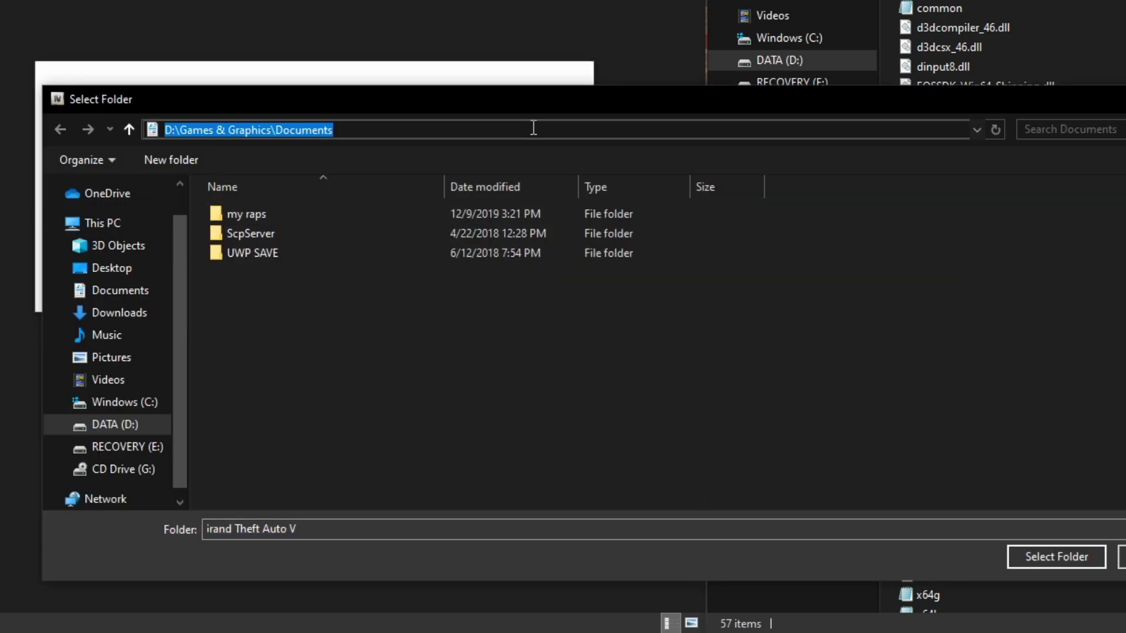
pyautogui.rightClick(533, 129)
pyautogui.click(605, 209)
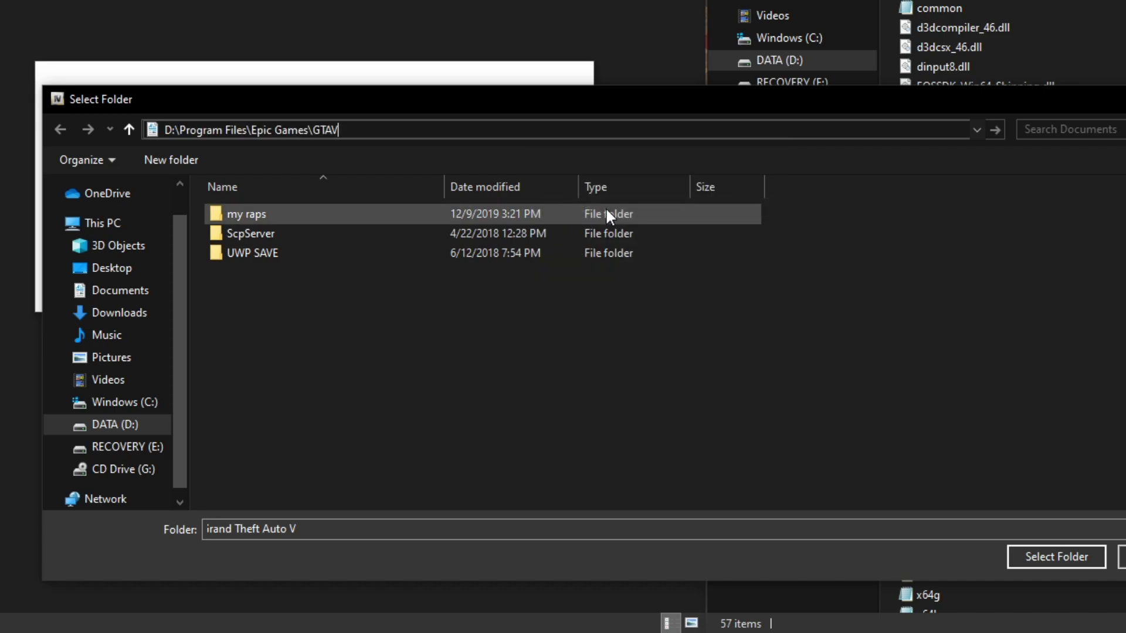
pyautogui.click(1000, 129)
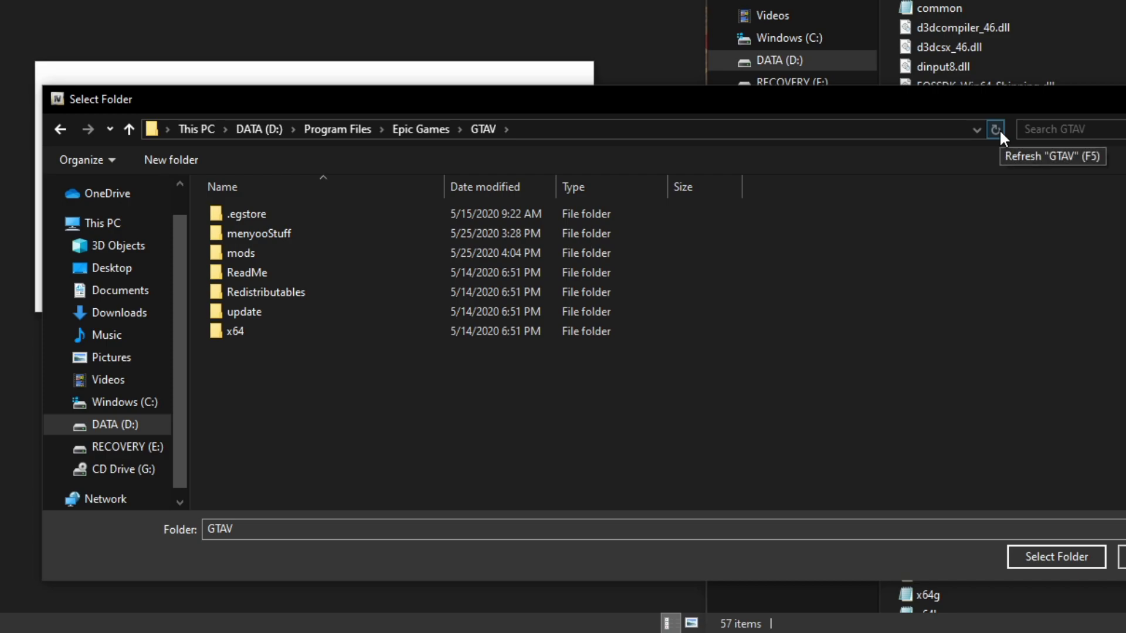
pyautogui.click(1042, 555)
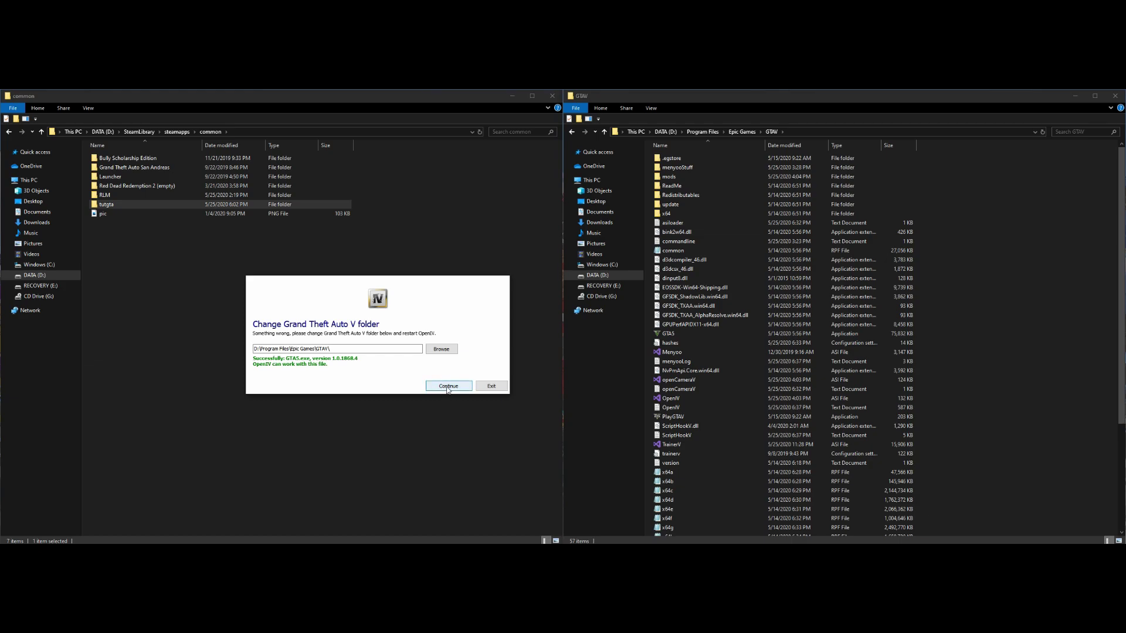
# - Continue with the new game folder and move OpenIV to the left half of the screen
pyautogui.click(447, 387)
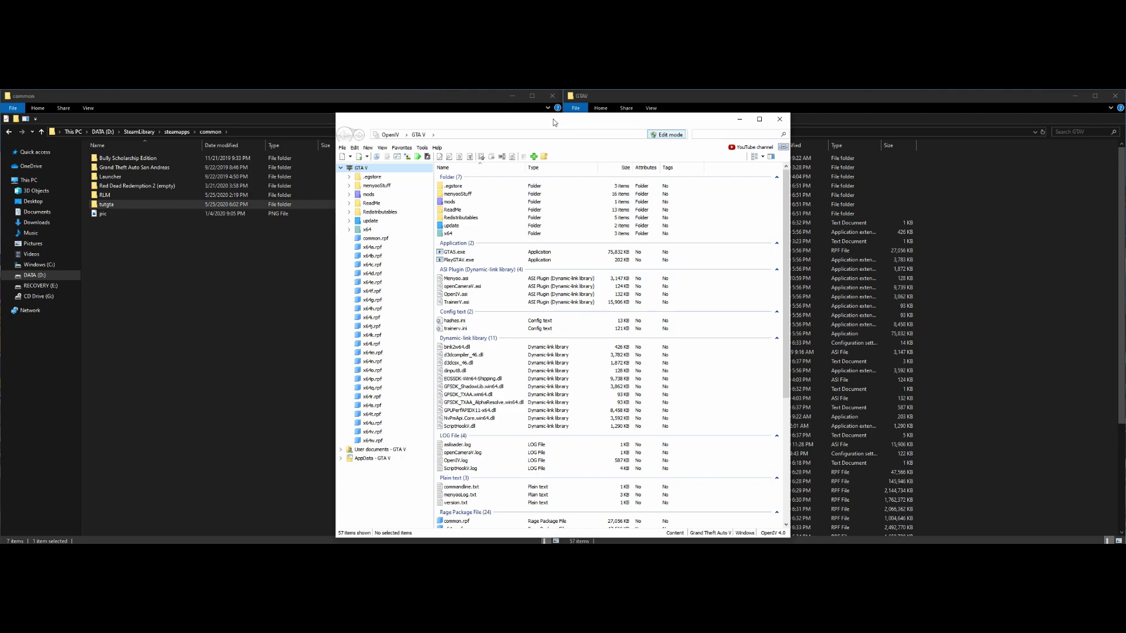
pyautogui.moveTo(554, 123); pyautogui.dragTo(308, 118)
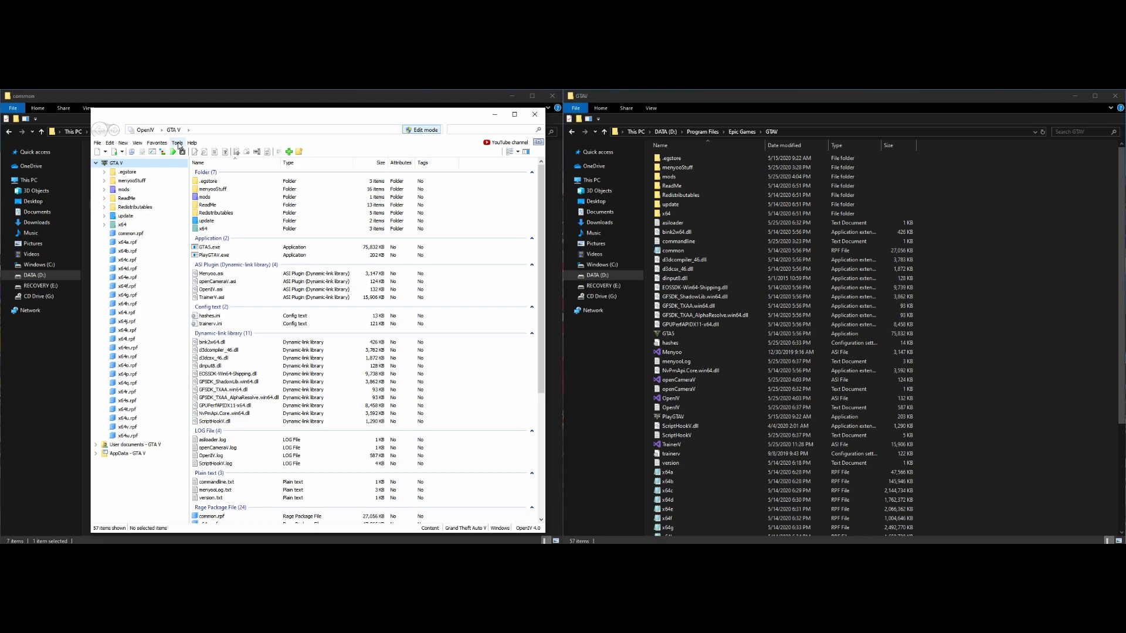
pyautogui.click(179, 146)
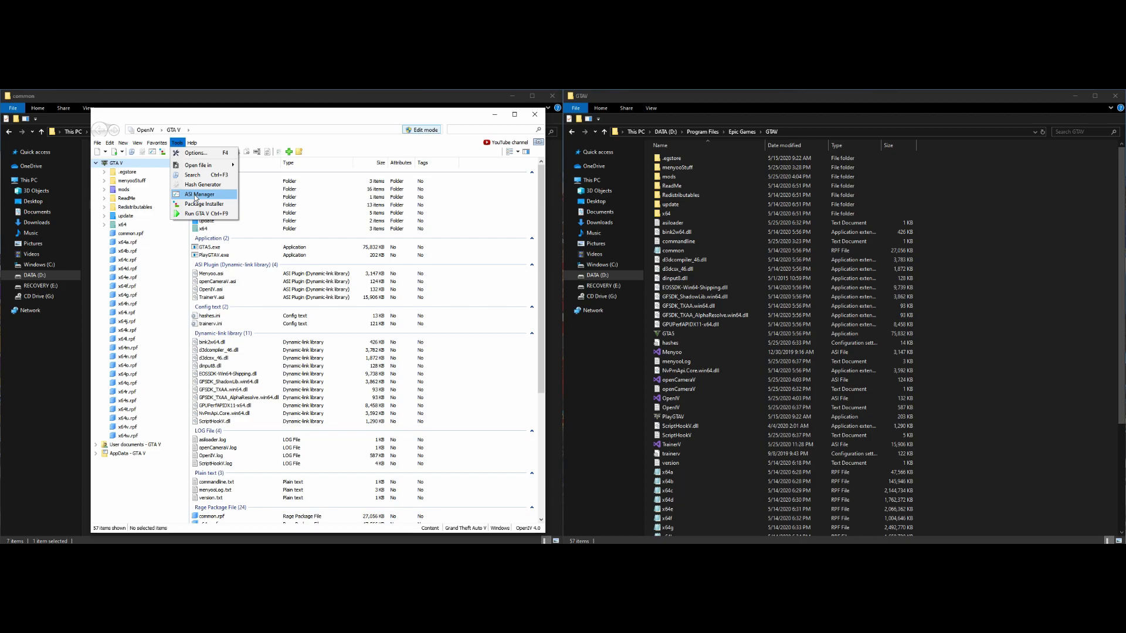
pyautogui.click(195, 196)
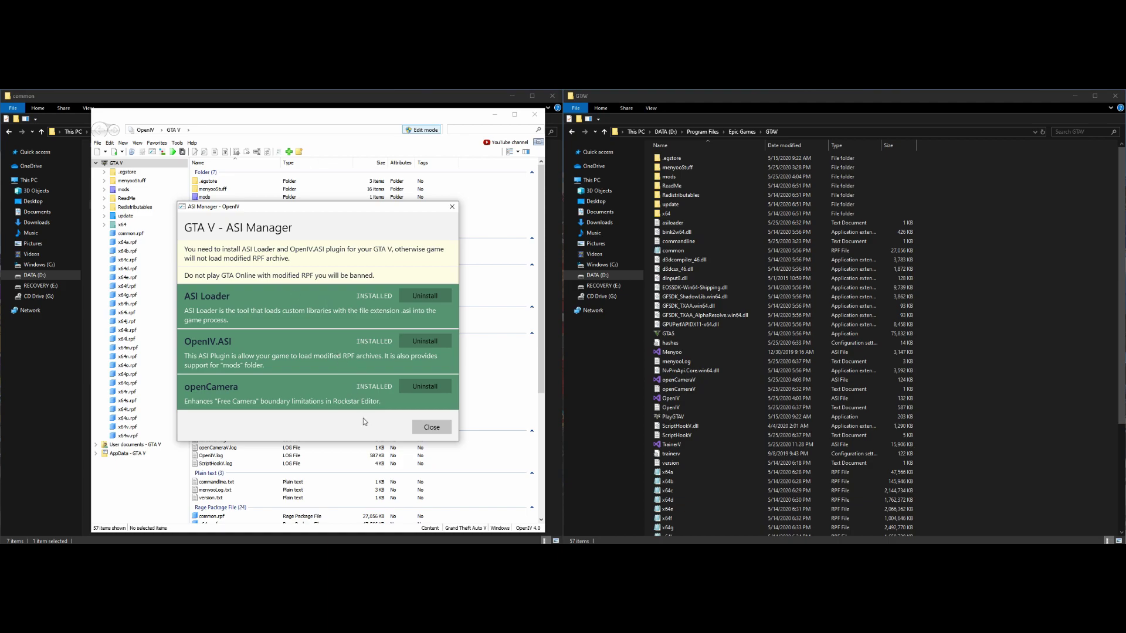
pyautogui.click(428, 427)
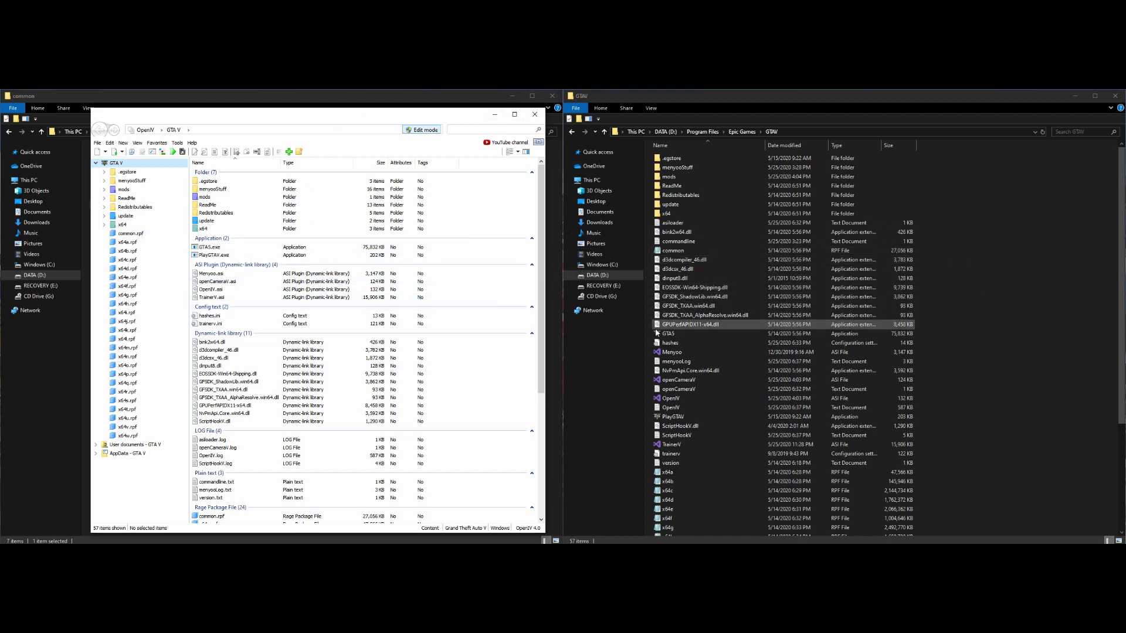
# - Minimise OpenIV, the Steam common window and the GTAV window to show the desktop
pyautogui.click(492, 116)
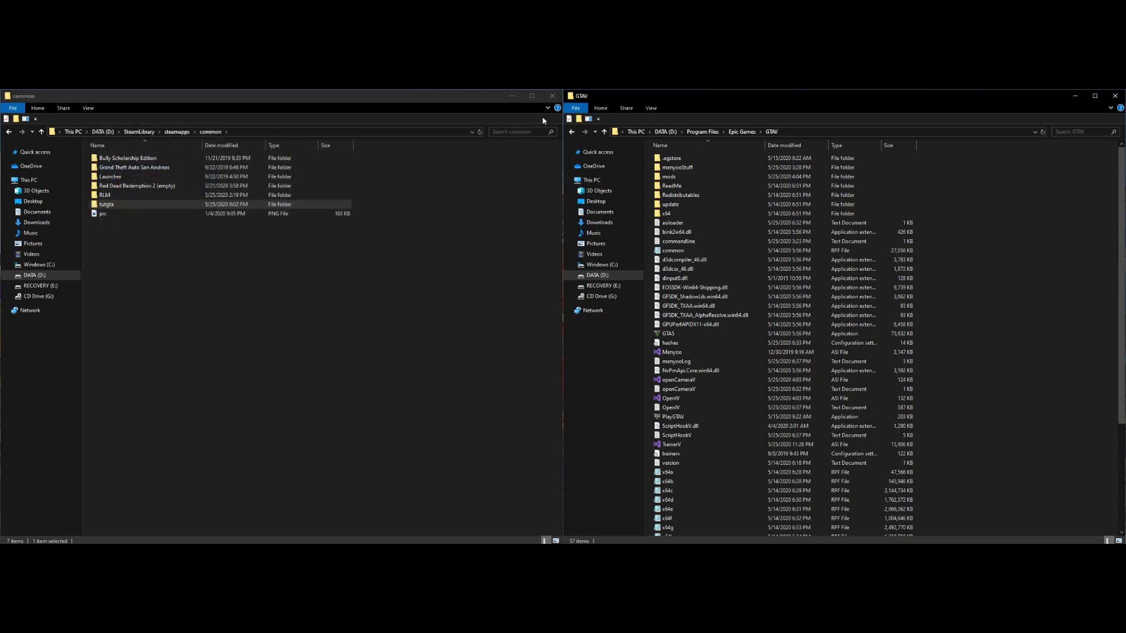
pyautogui.click(513, 96)
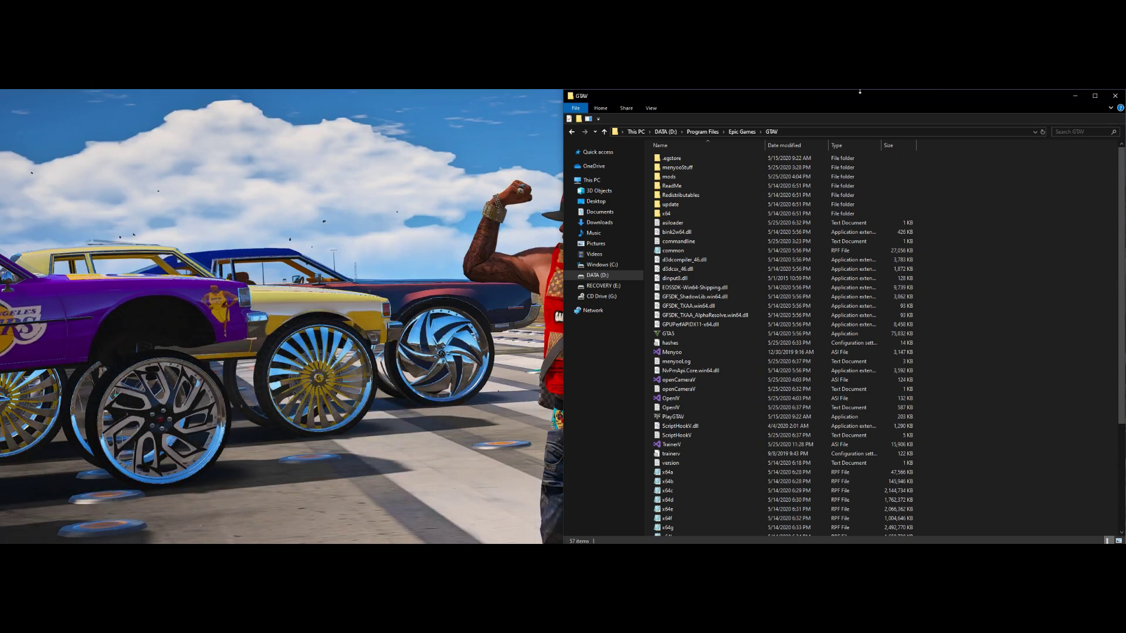
pyautogui.click(1074, 95)
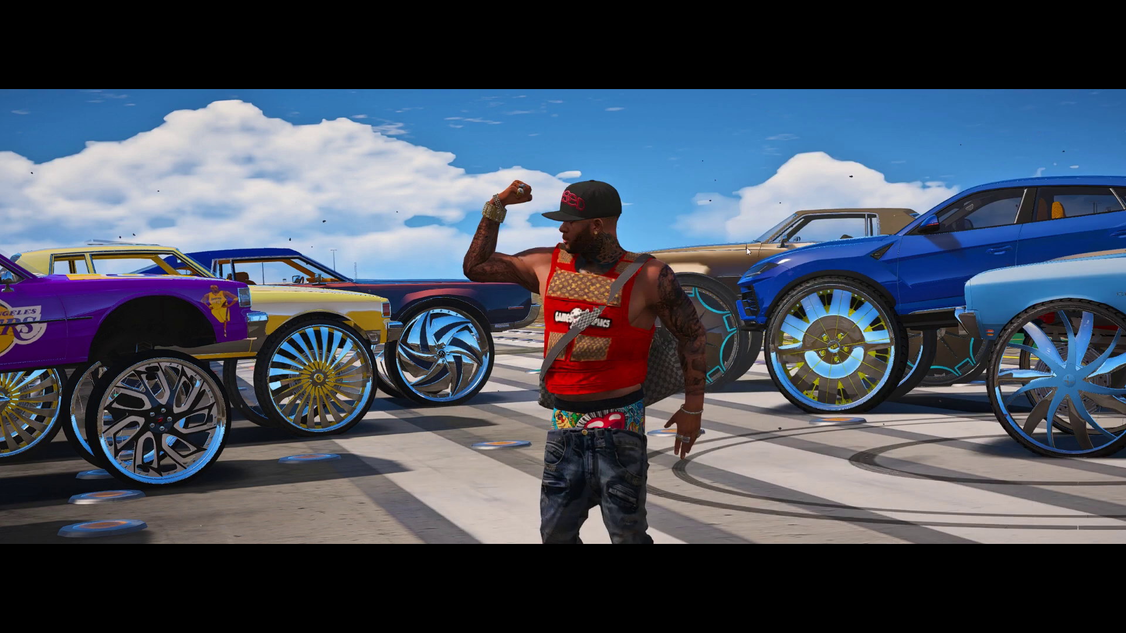